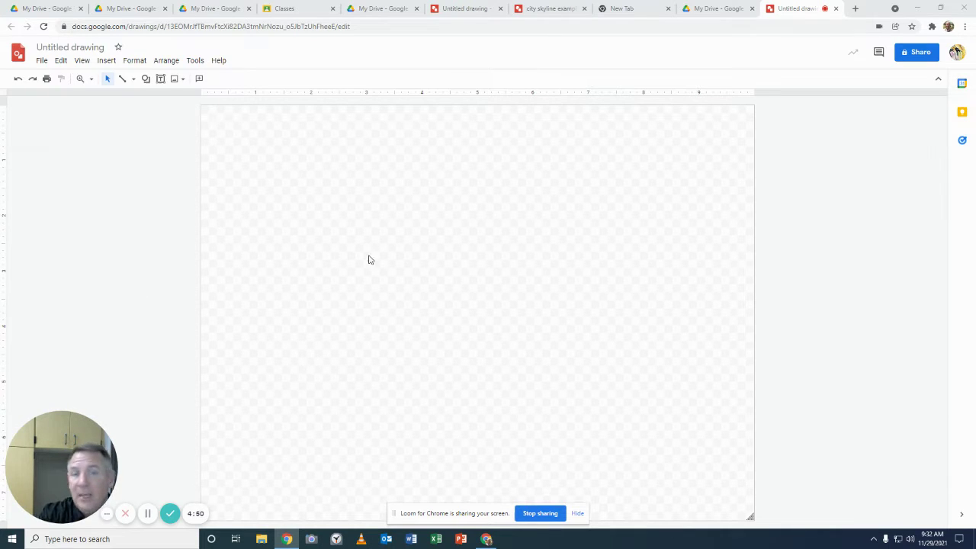
View the finished skyline example, then select the Polyline line type for drawing.
click(555, 10)
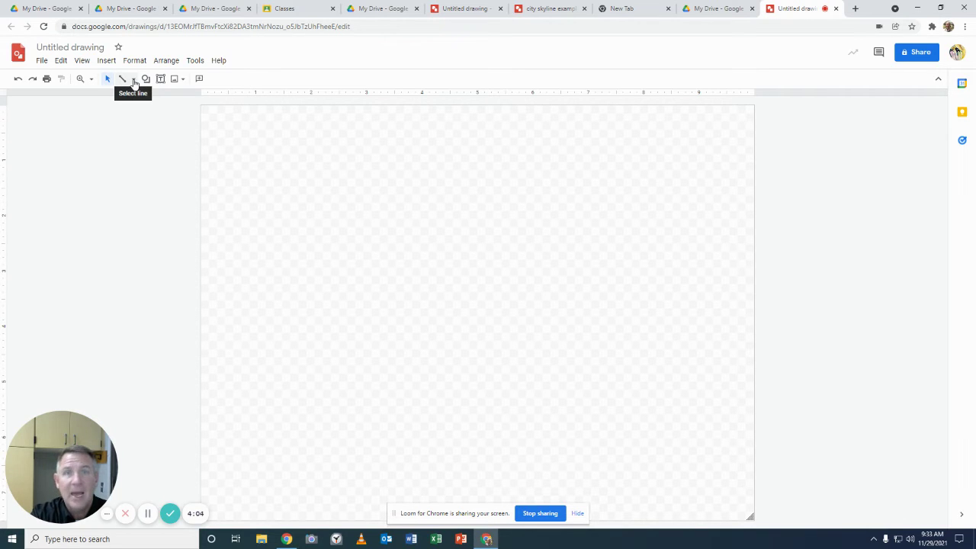
click(133, 80)
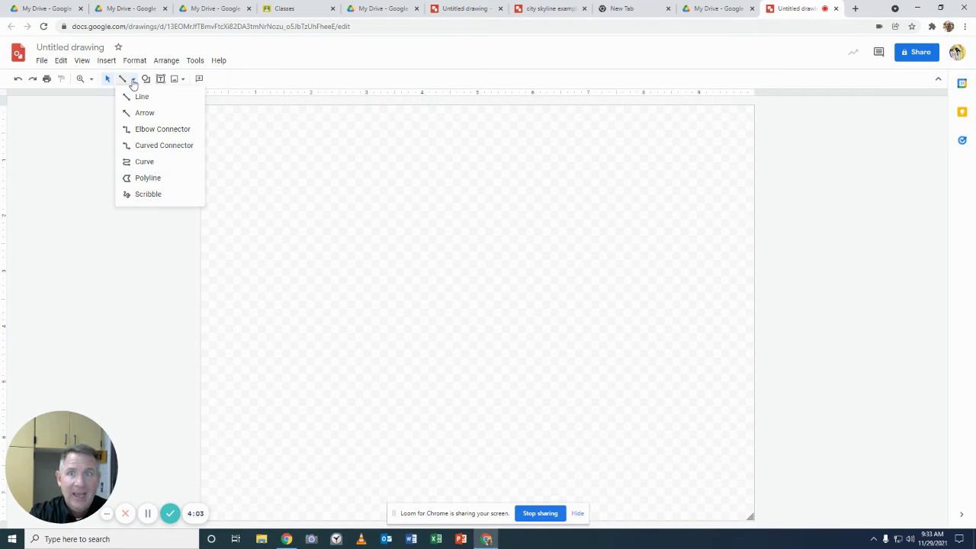
click(148, 179)
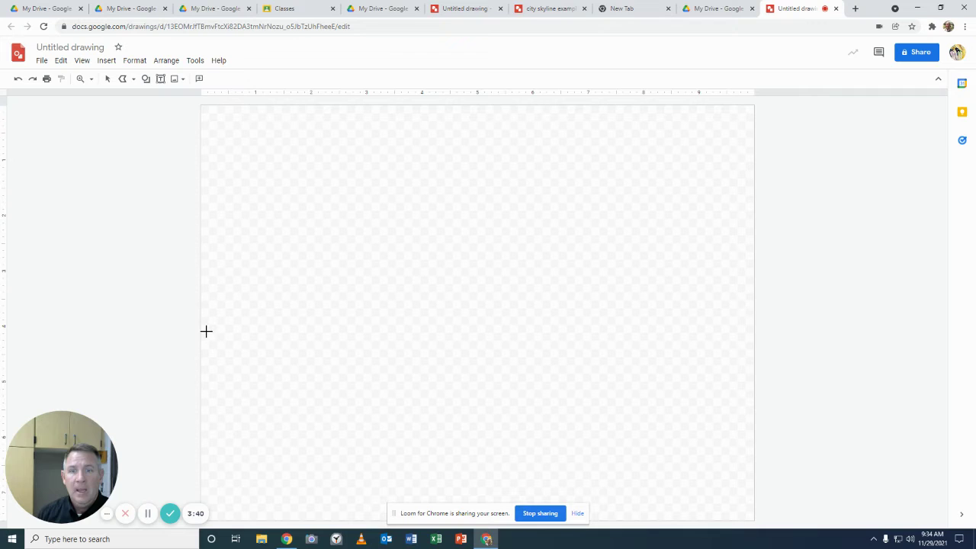
Start the outline at the left edge and trace the first three rectangular towers.
mouse_move(200, 330)
mouse_down()
mouse_move(257, 327)
mouse_move(234, 329)
mouse_up()
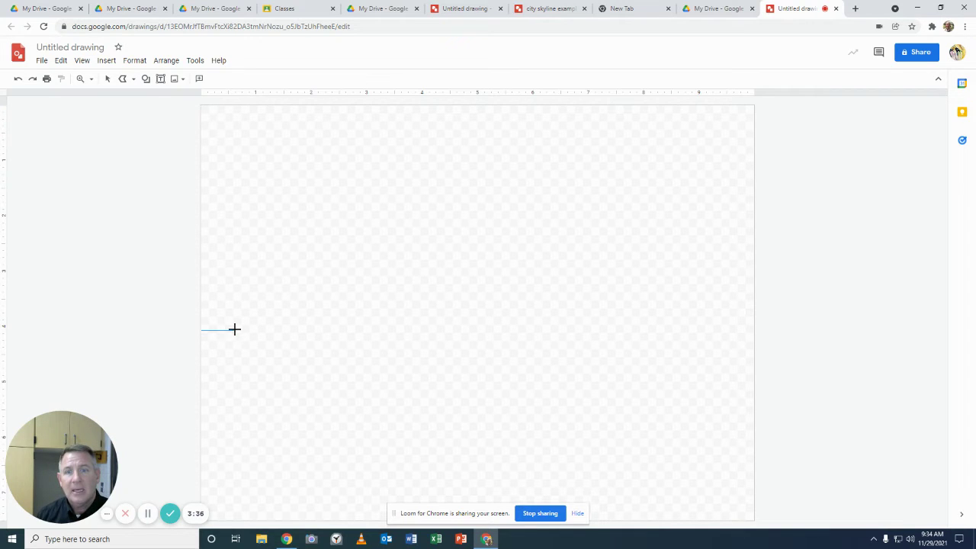
click(234, 330)
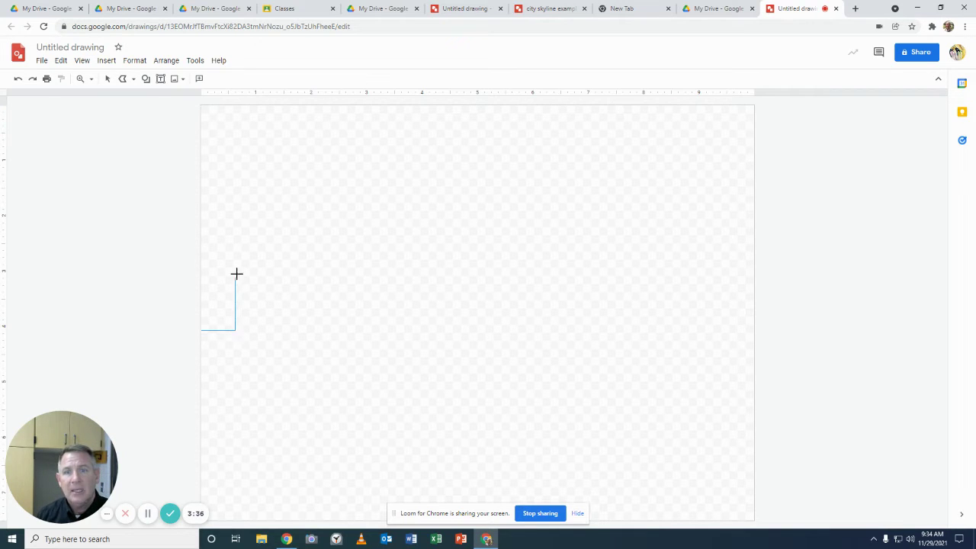
click(234, 162)
click(281, 163)
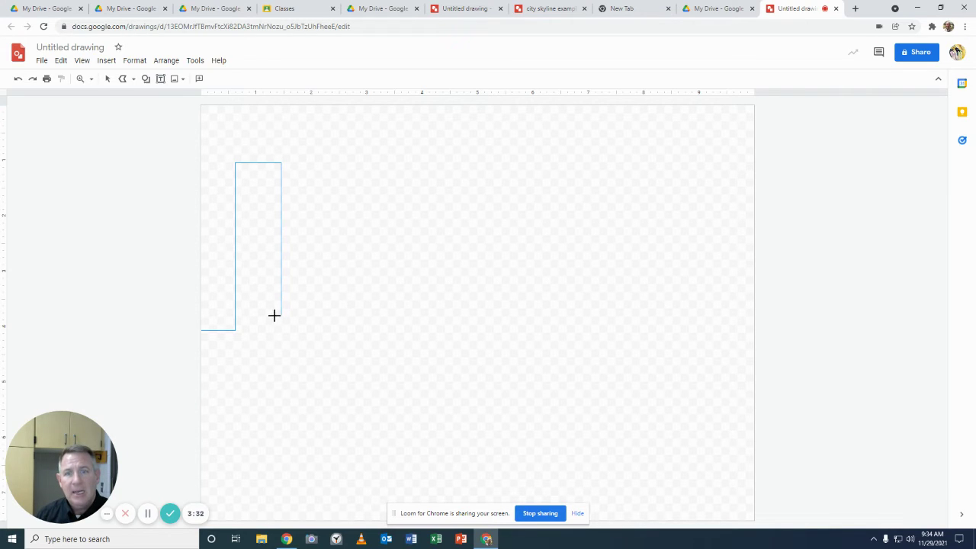
click(281, 407)
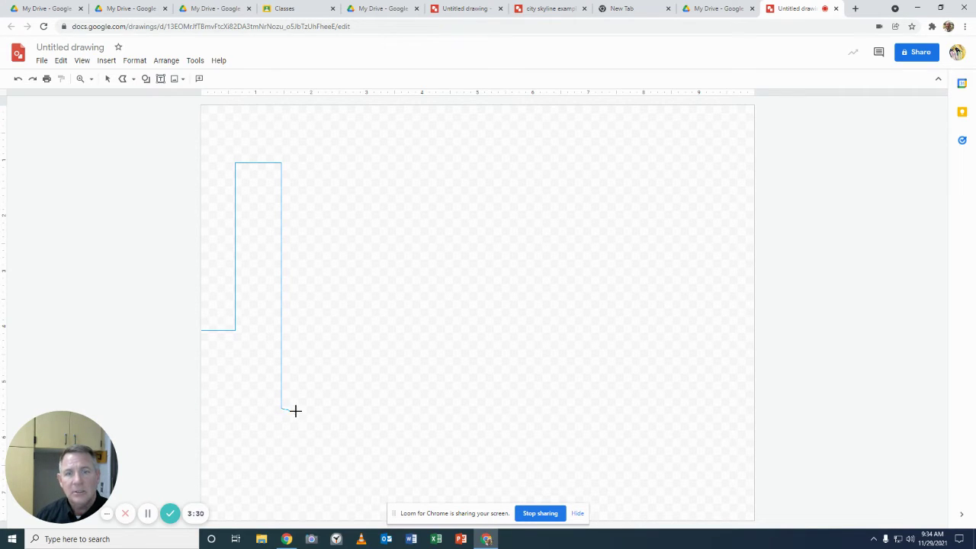
click(301, 408)
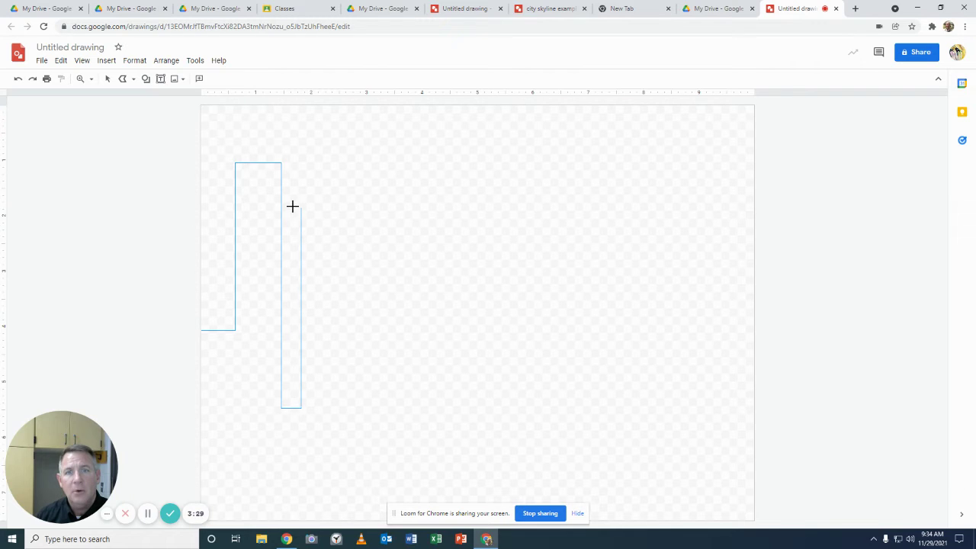
click(301, 205)
click(331, 205)
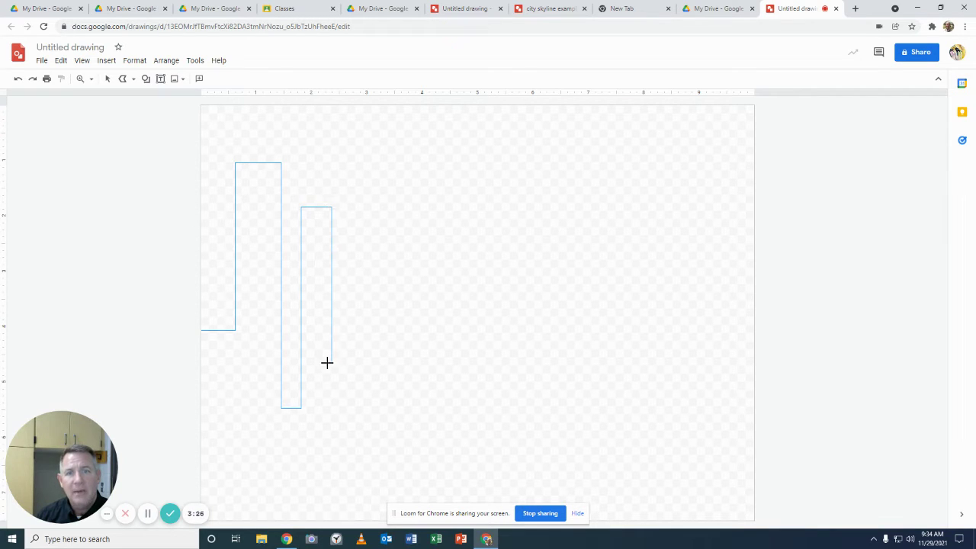
click(332, 383)
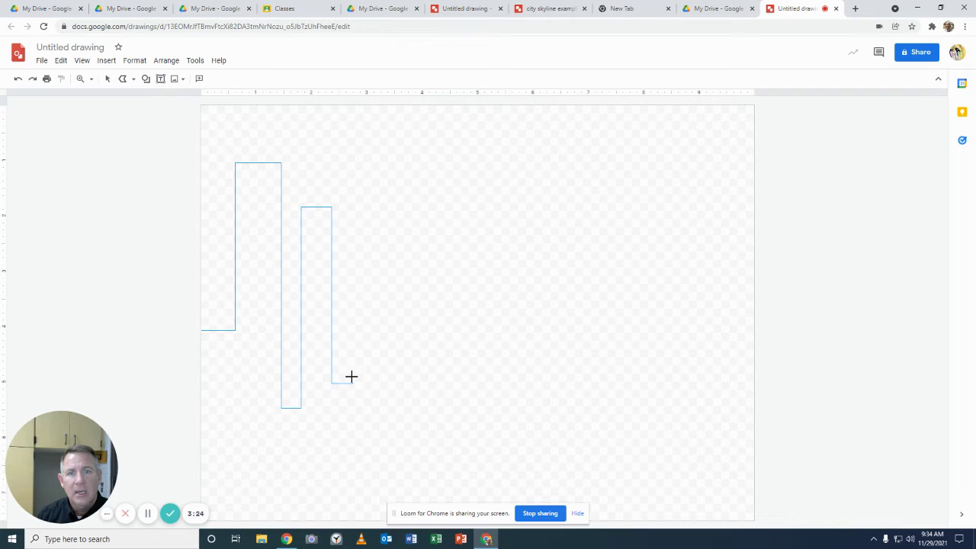
click(352, 381)
click(354, 177)
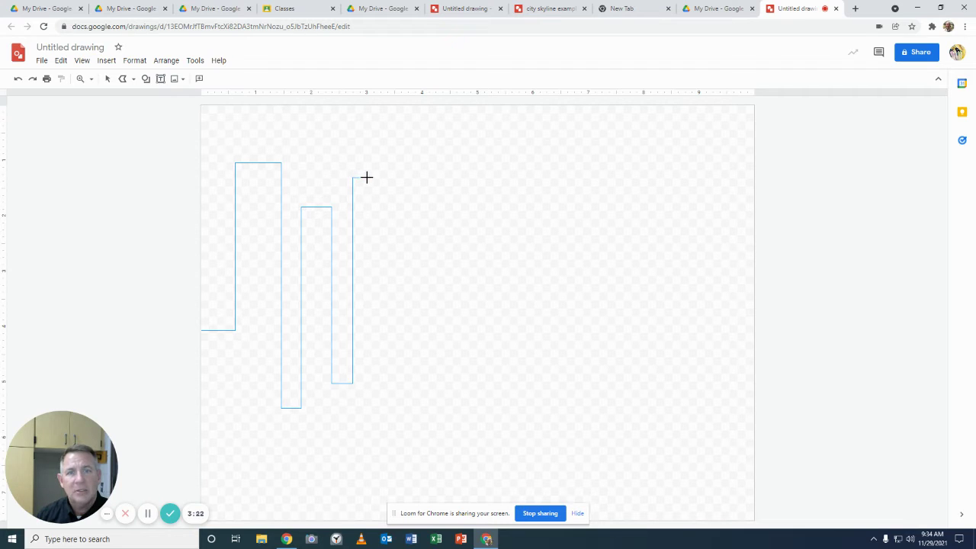
click(371, 178)
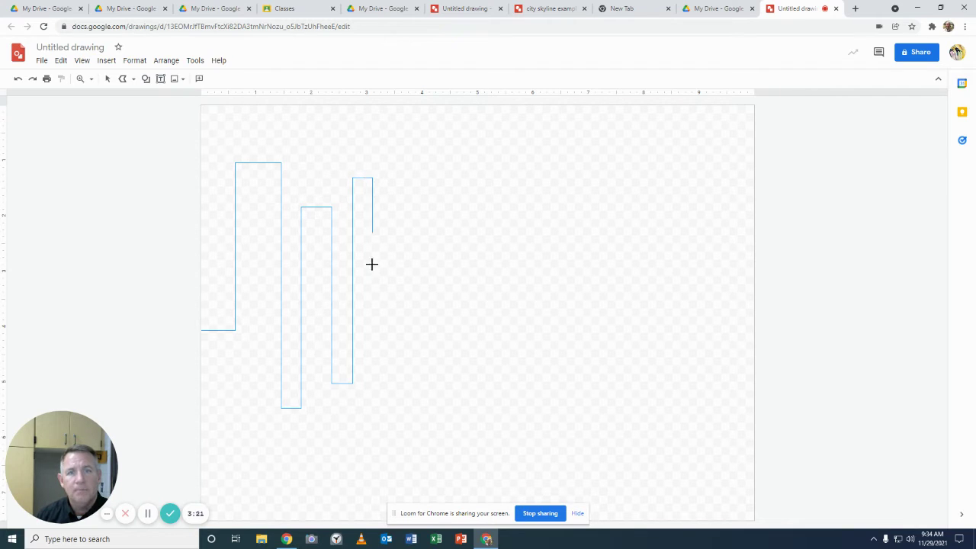
click(371, 407)
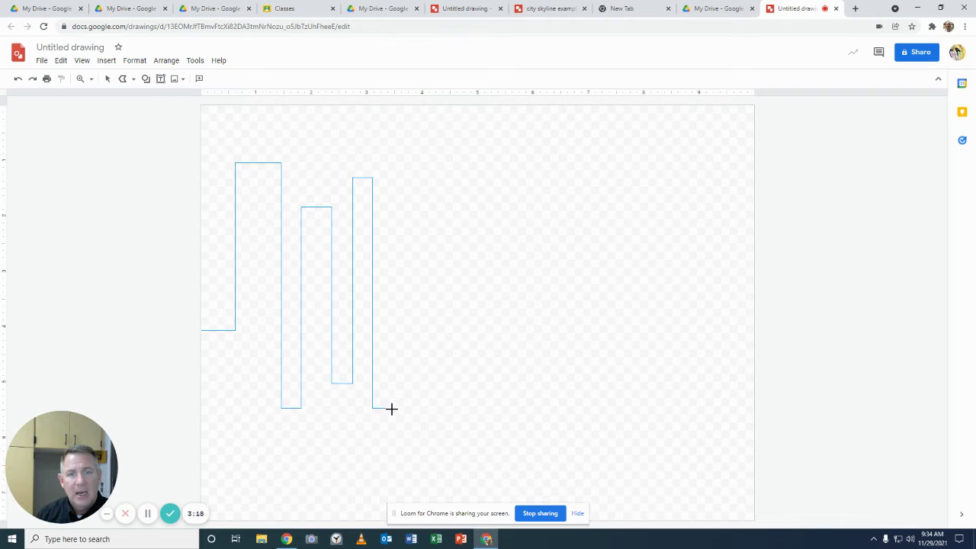
Add the pointed-spire building, a low step building, and a building with a slanted top.
click(392, 409)
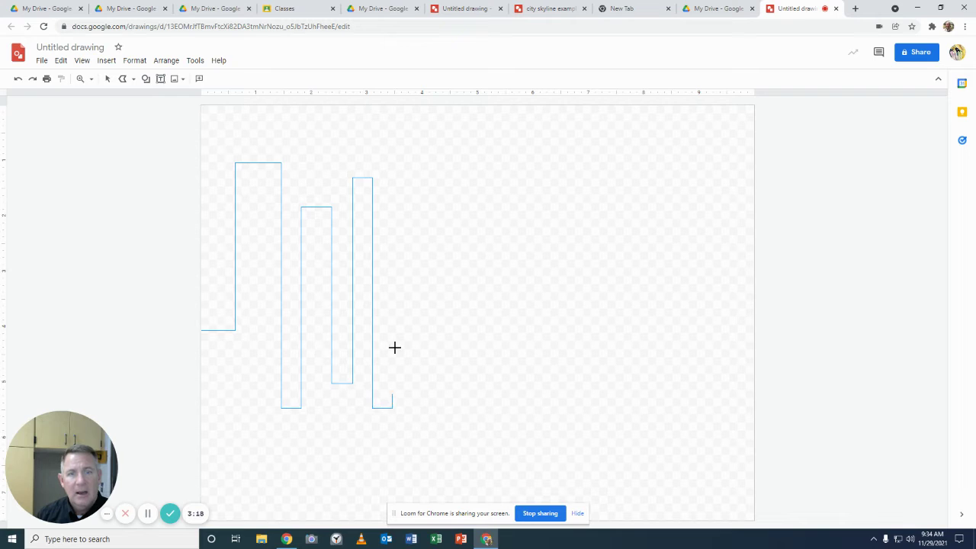
click(393, 182)
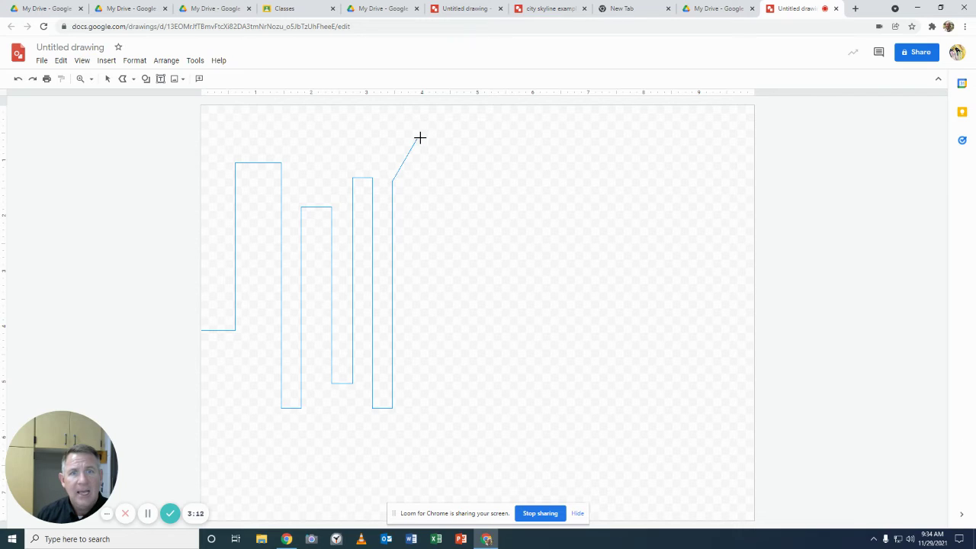
click(417, 137)
click(442, 181)
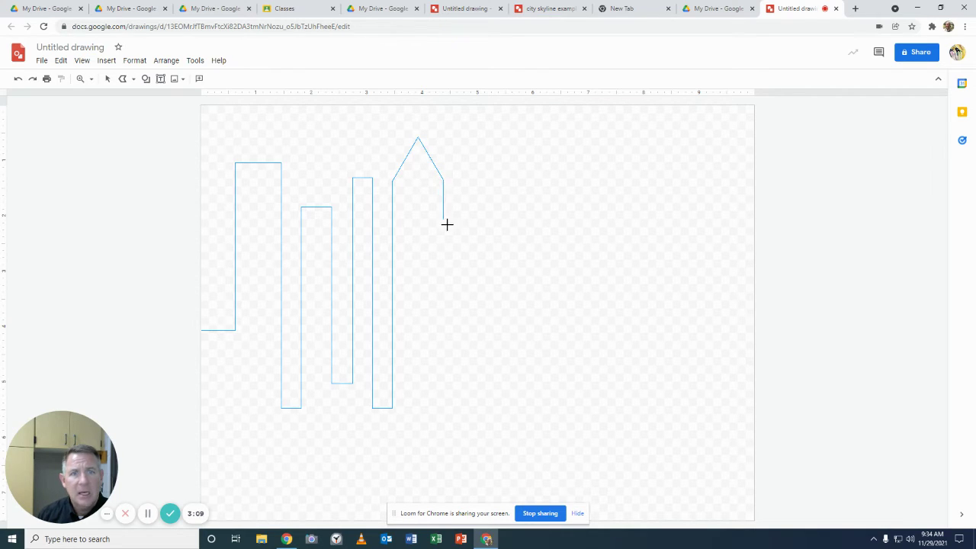
click(444, 325)
click(467, 324)
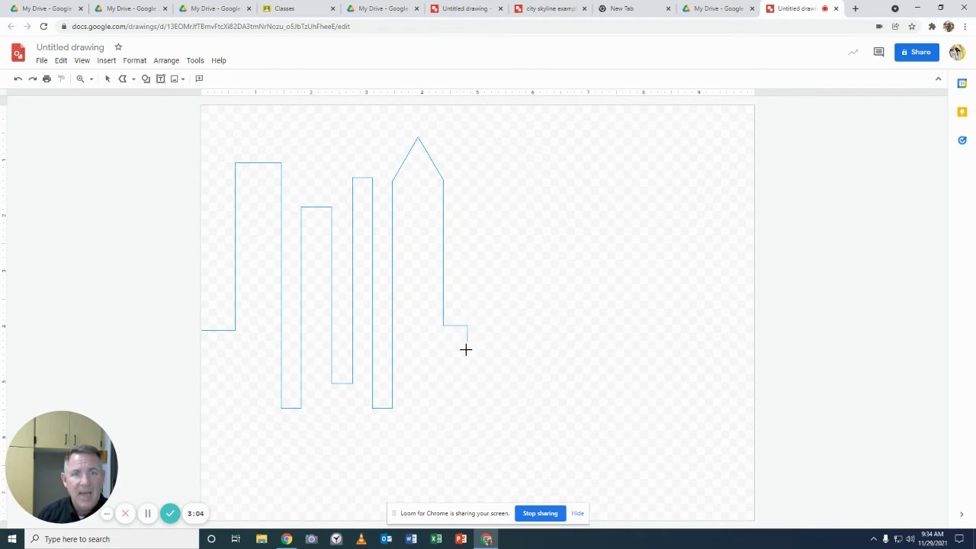
click(463, 403)
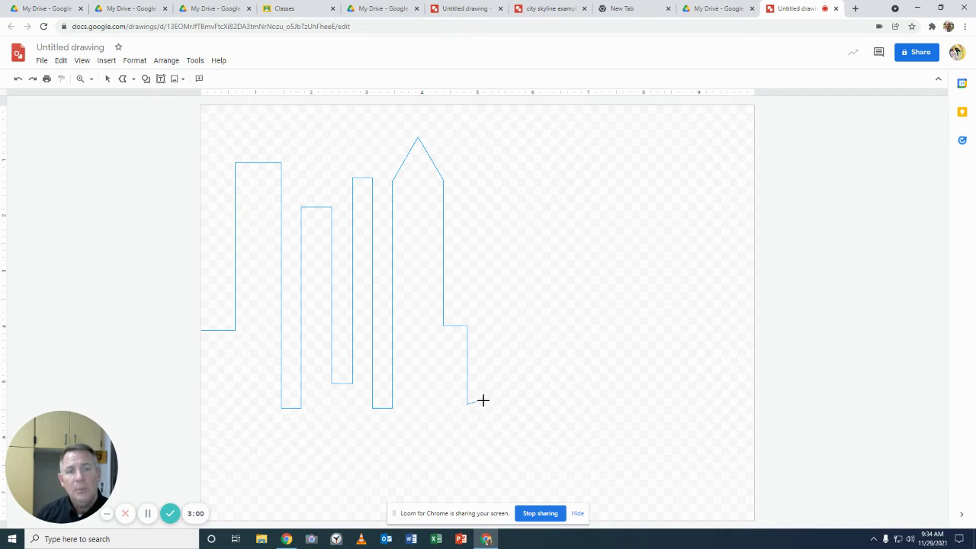
click(493, 404)
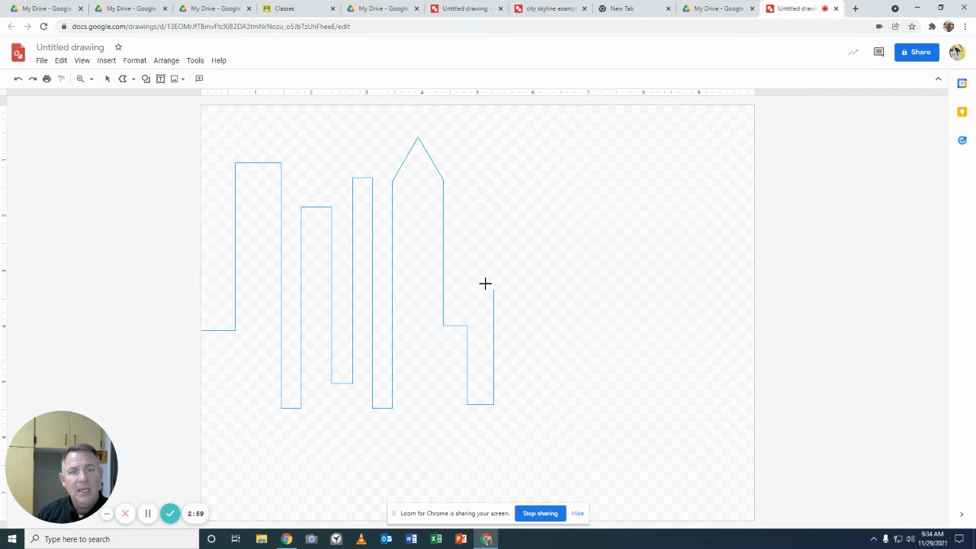
click(494, 233)
click(466, 204)
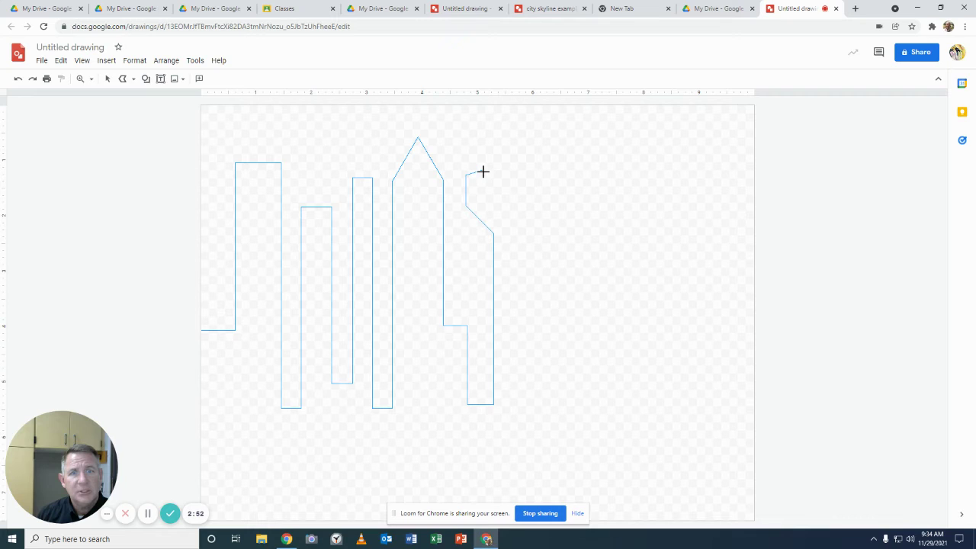
Trace the round-topped dome tower and its narrow stem down to the base.
click(480, 160)
click(500, 149)
click(525, 149)
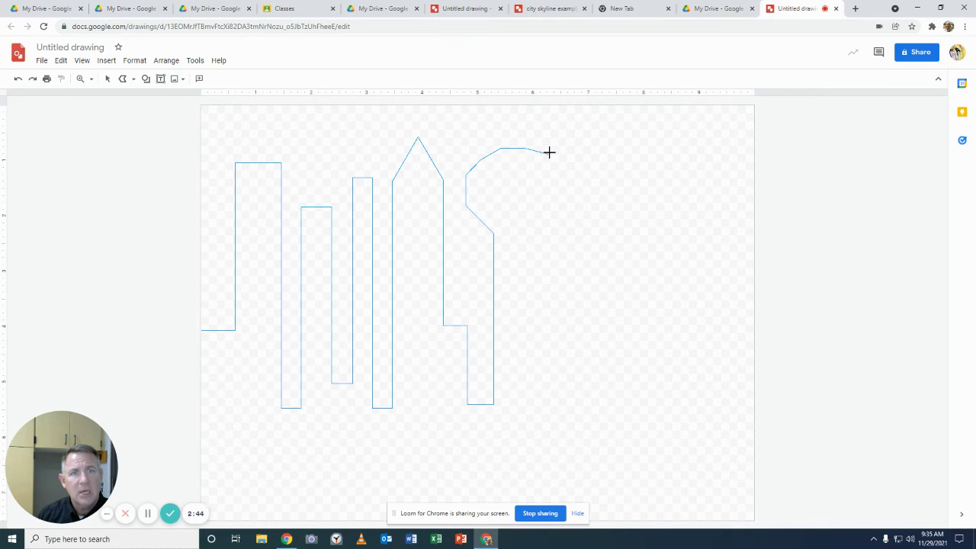
click(545, 160)
click(553, 181)
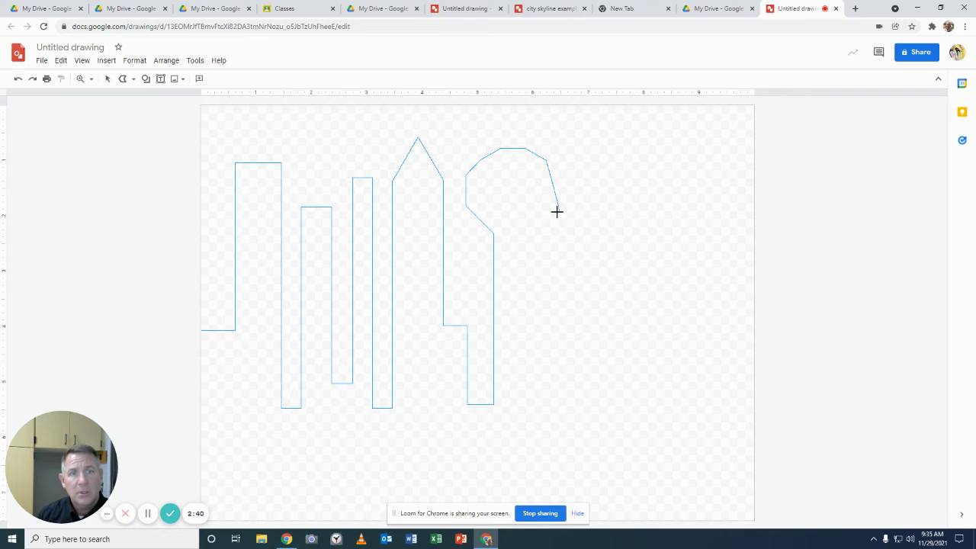
click(552, 215)
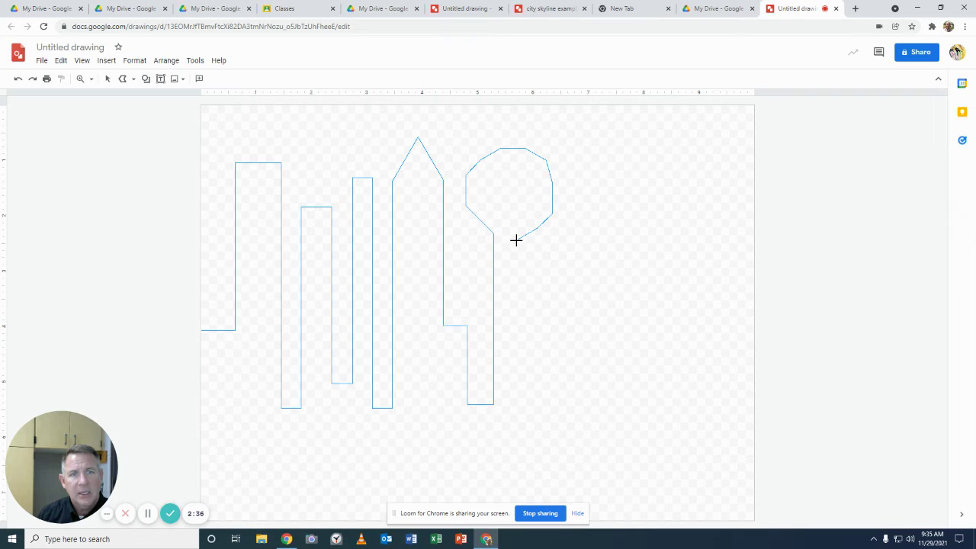
click(516, 240)
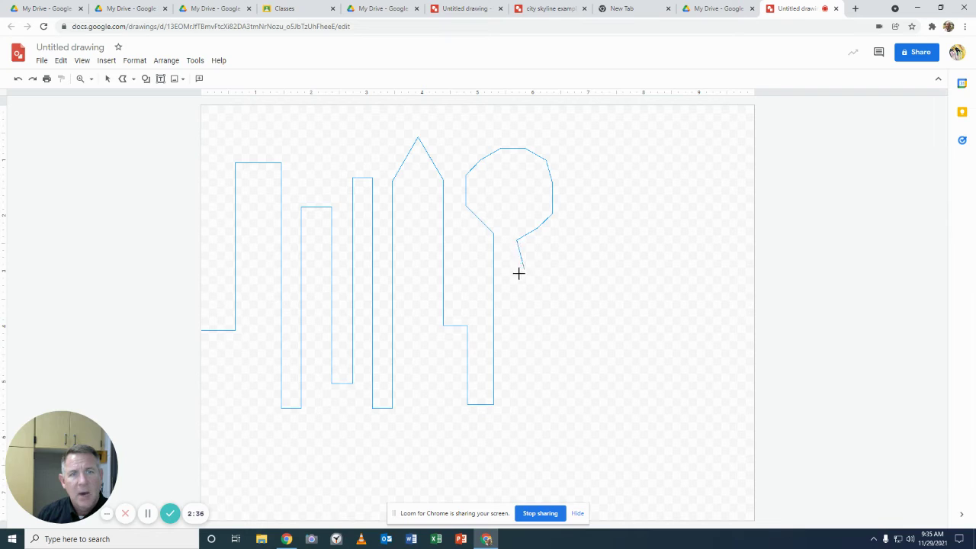
click(516, 380)
click(536, 380)
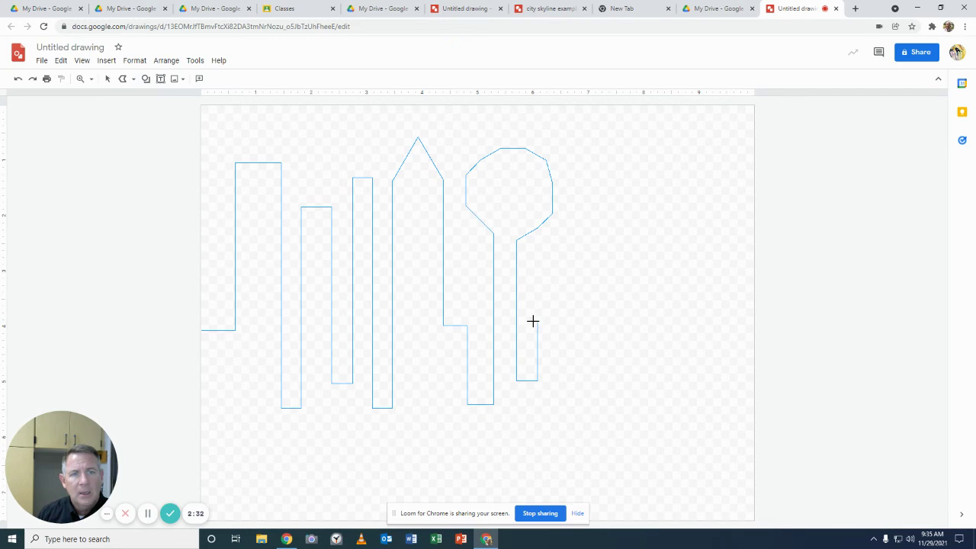
Add rising stepped buildings, a notch, and the tall building's flat roof.
click(537, 322)
click(570, 323)
click(571, 260)
click(593, 260)
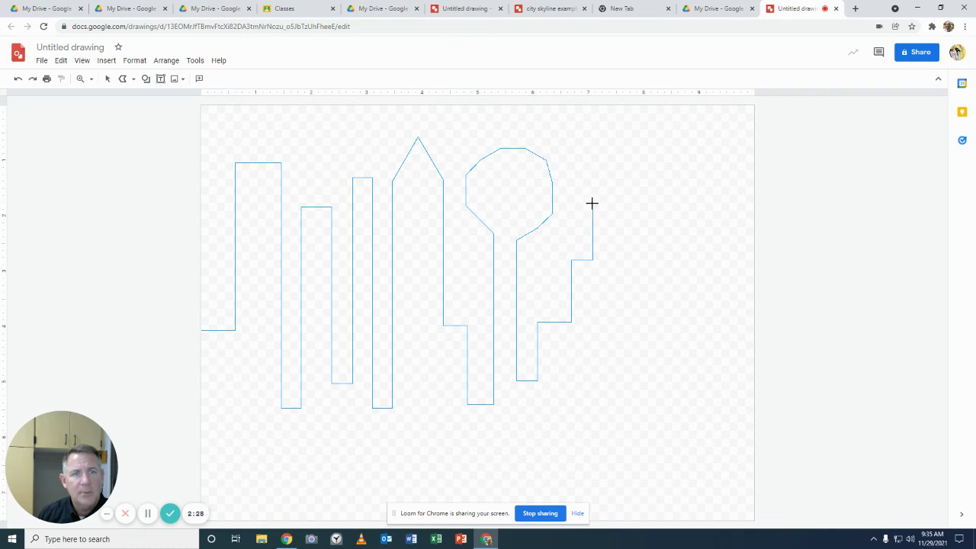
click(592, 190)
click(611, 190)
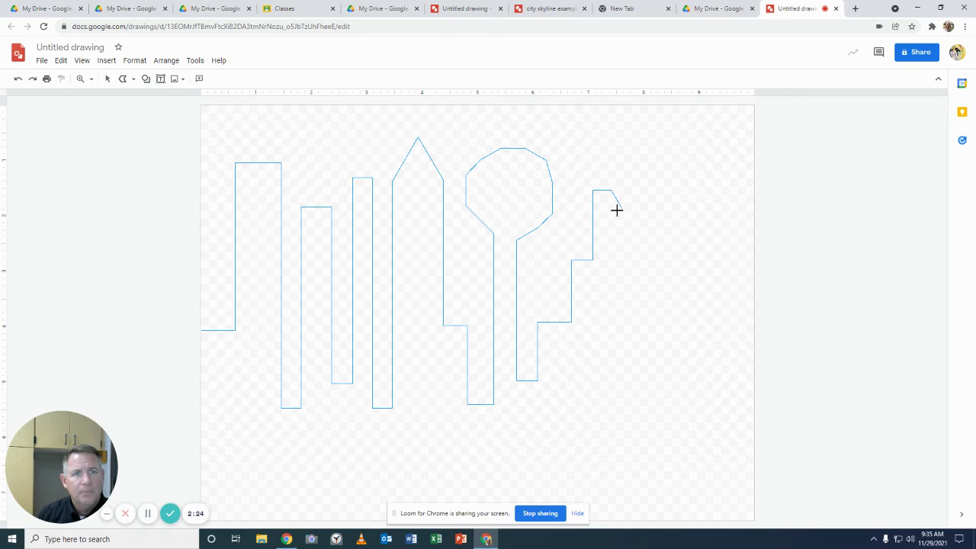
click(610, 218)
click(634, 217)
click(634, 159)
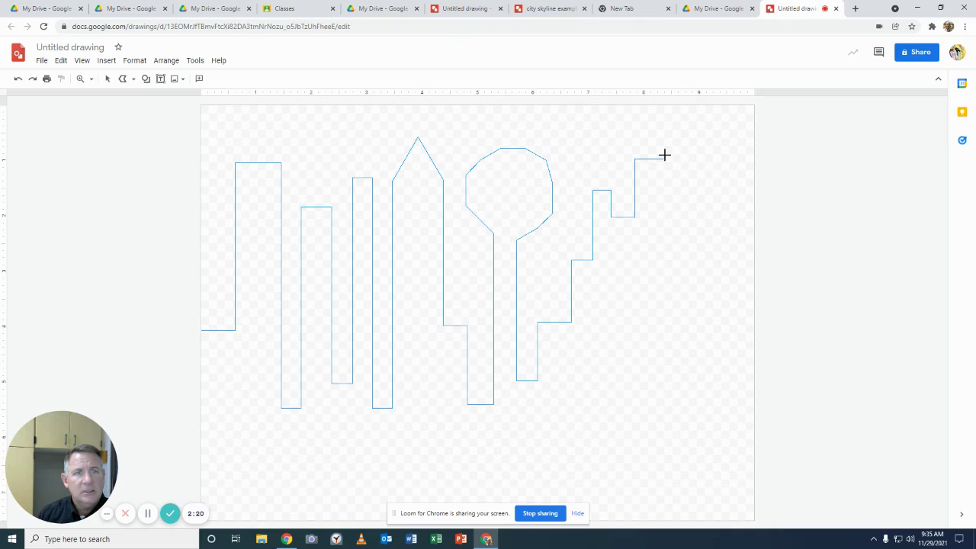
click(664, 158)
Add a narrow building and the last rooftop, then run down the right edge and along the bottom.
click(665, 276)
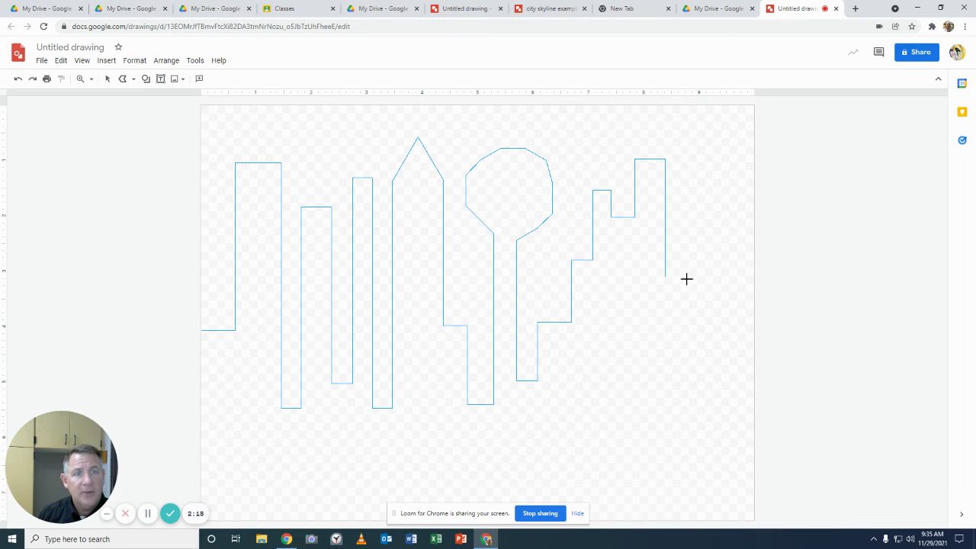
click(693, 274)
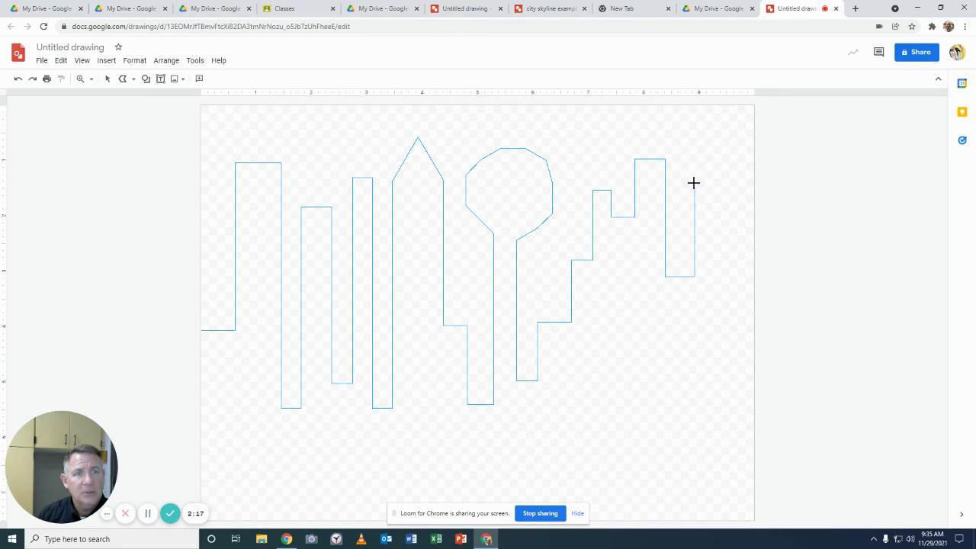
click(695, 205)
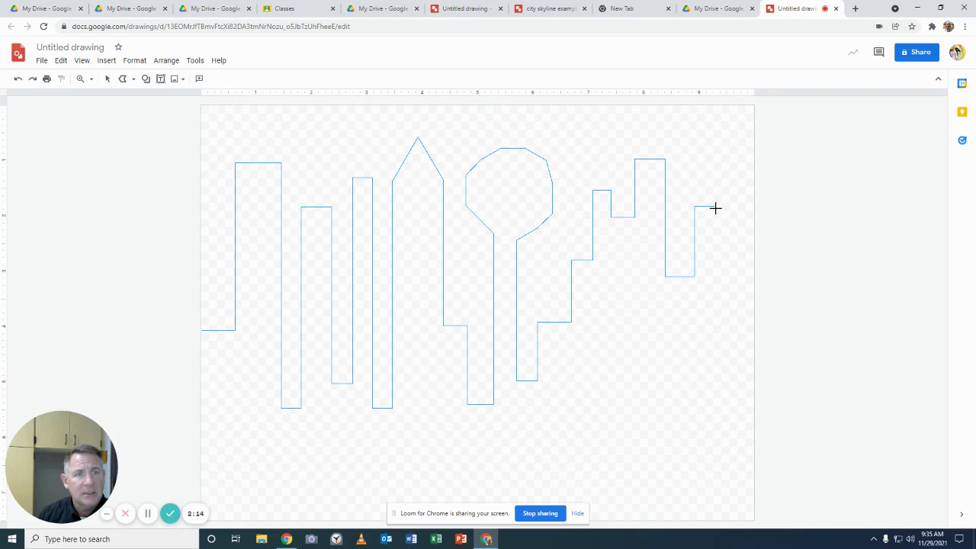
click(715, 206)
click(717, 275)
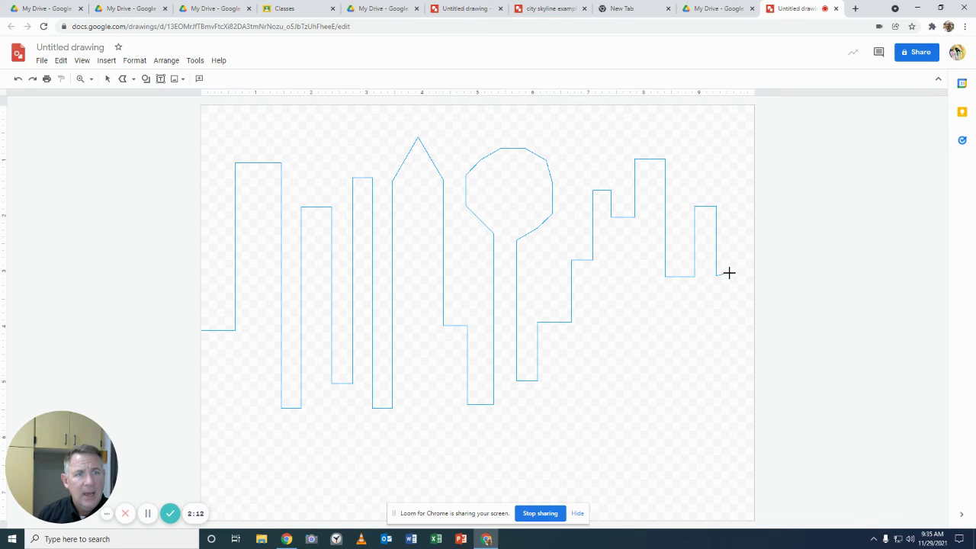
click(731, 275)
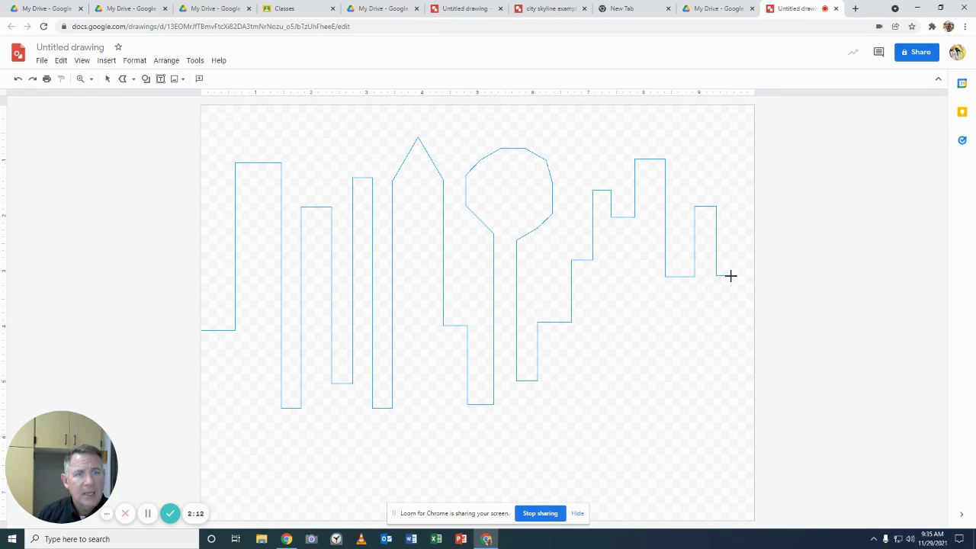
click(754, 183)
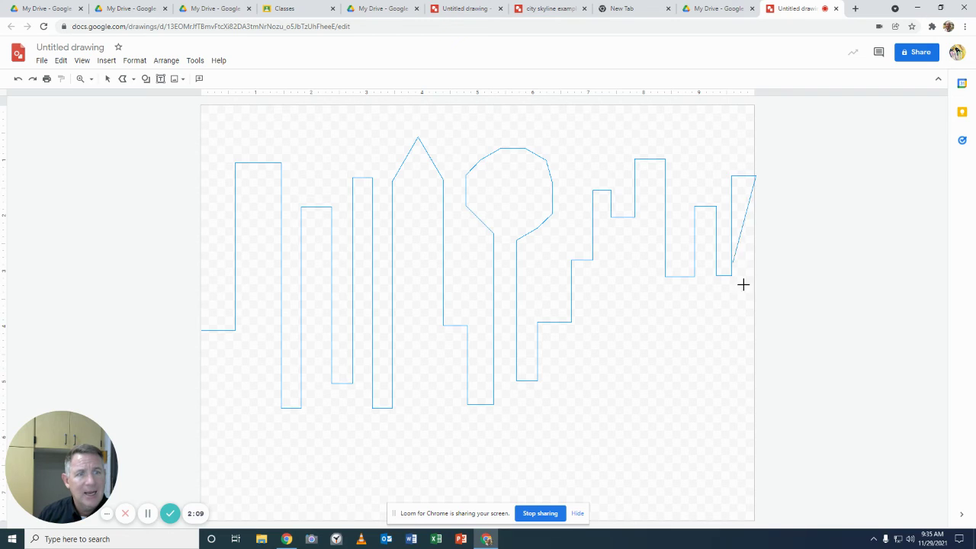
click(755, 520)
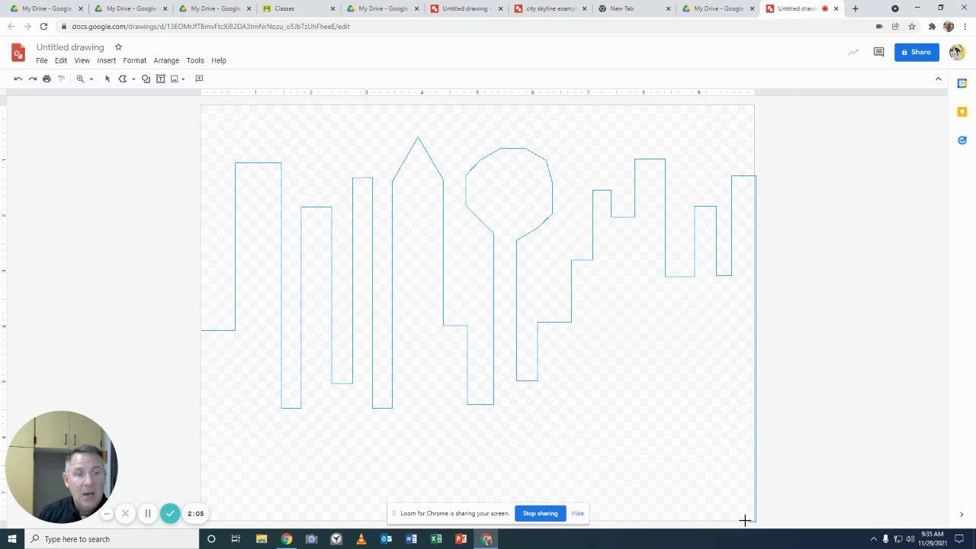
click(209, 520)
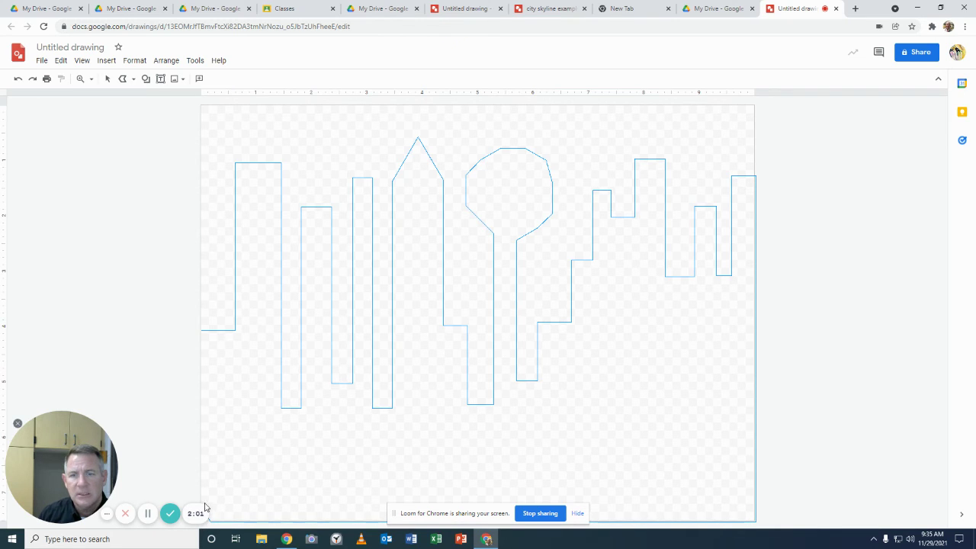
Close the skyline at its starting point and fill it with the blue gradient swatch.
click(197, 330)
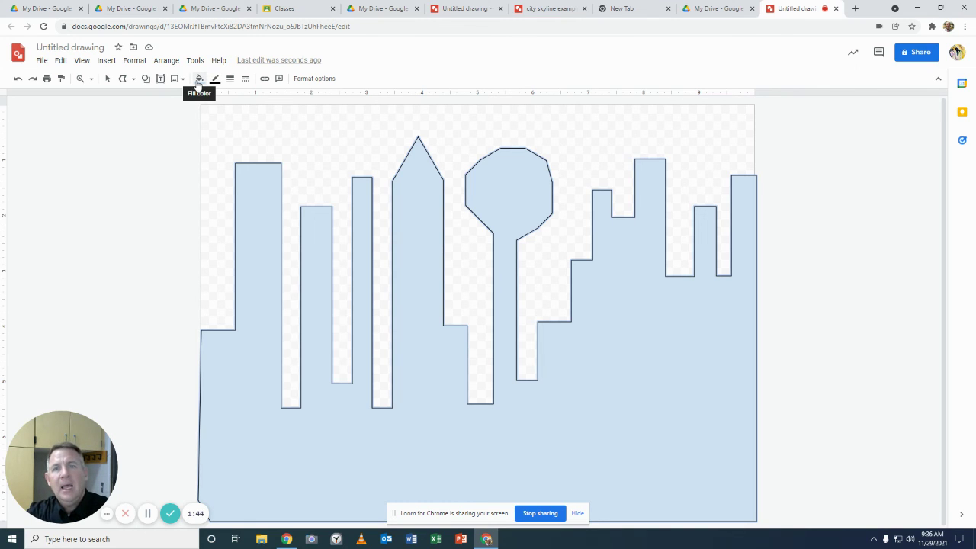
click(198, 80)
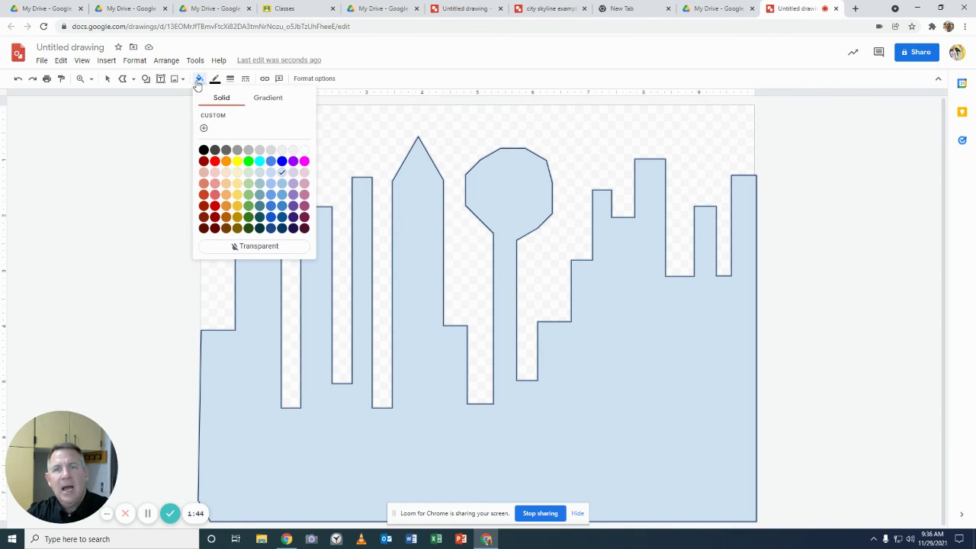
click(272, 100)
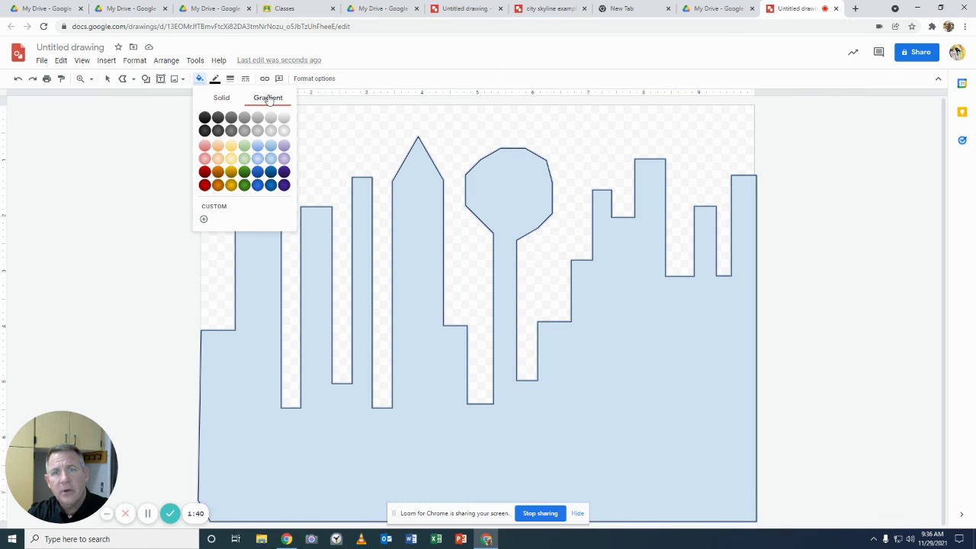
click(271, 173)
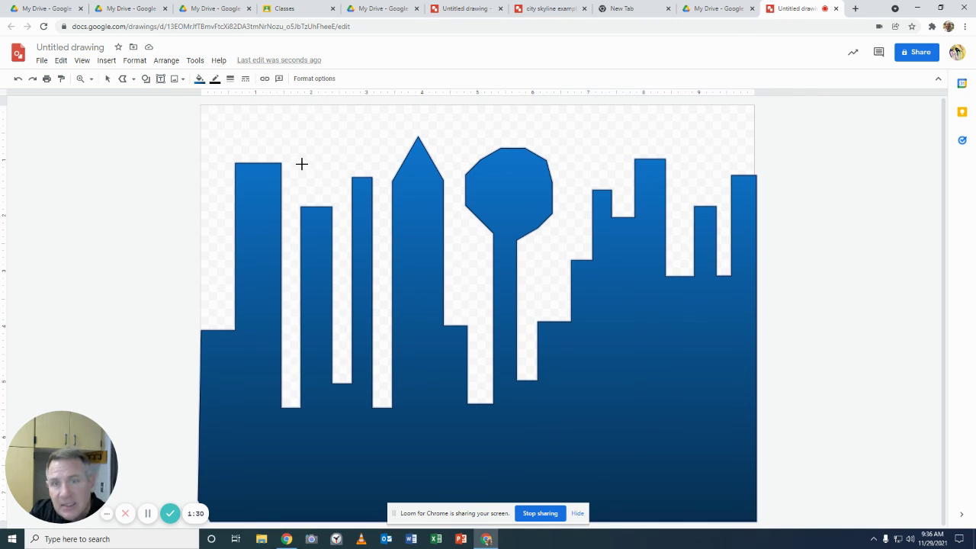
Draw a rectangle from the page's top-left corner to the right edge, covering the upper area.
click(147, 81)
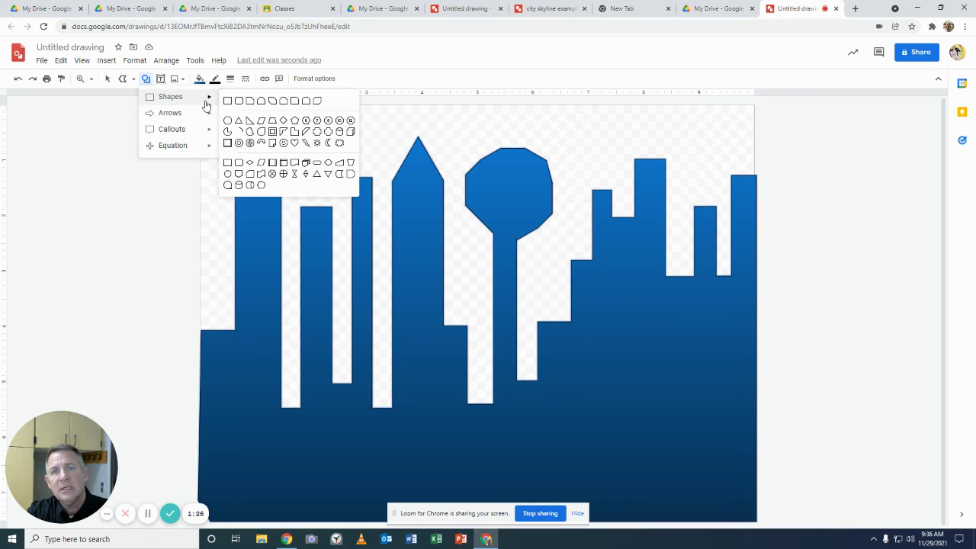
click(227, 100)
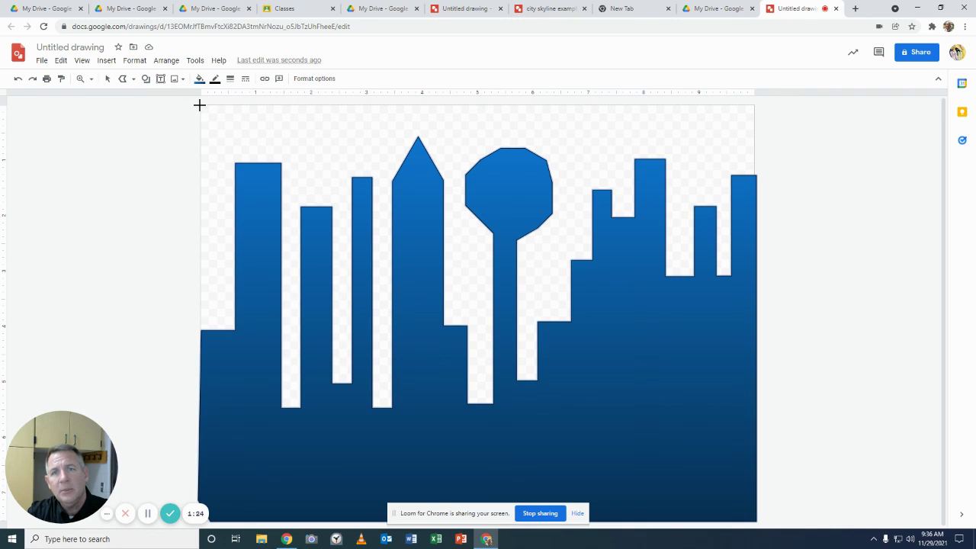
drag(200, 105, 757, 449)
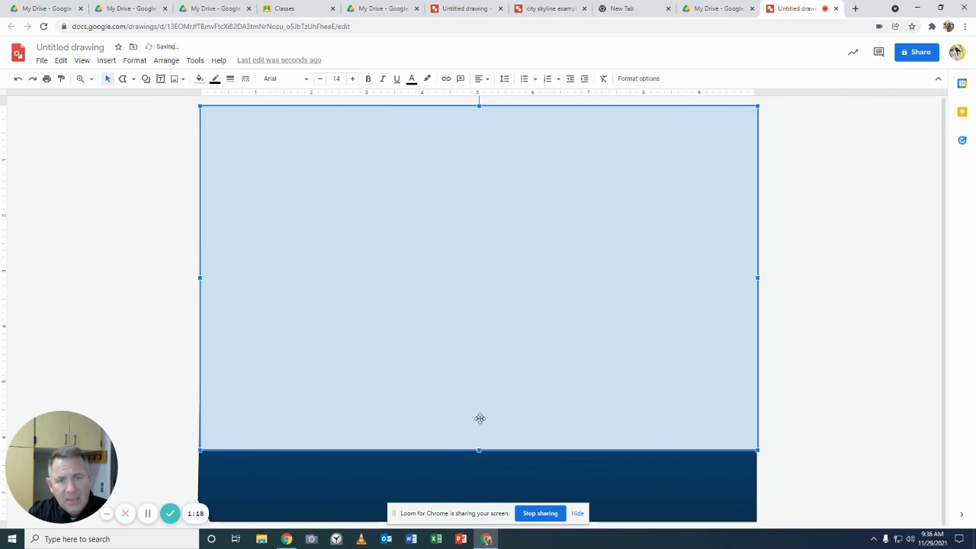